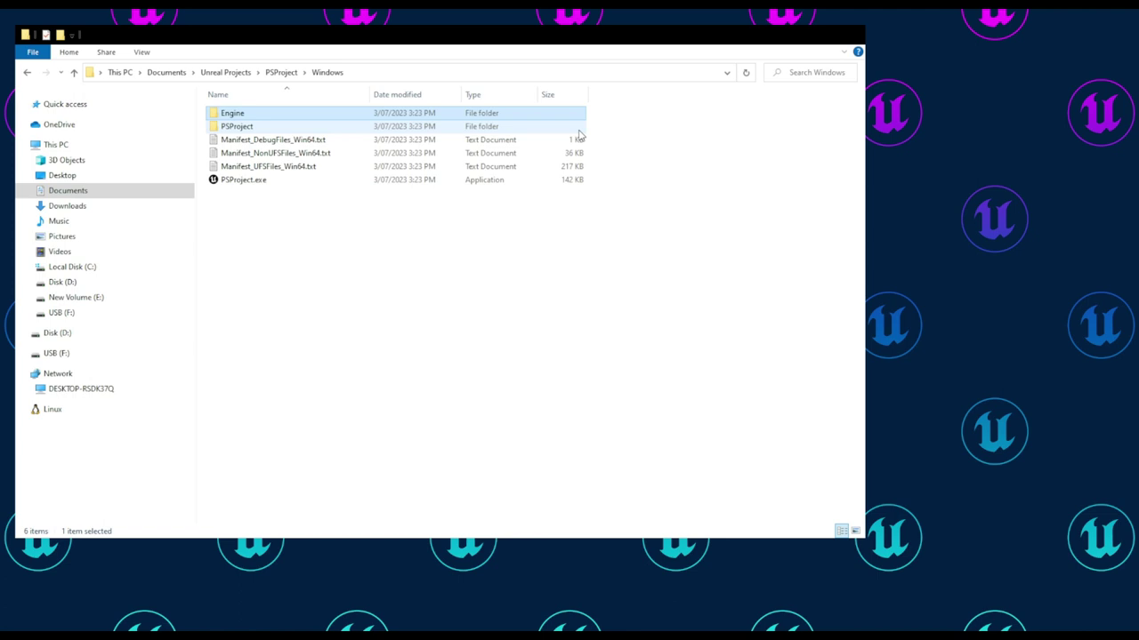
Open the packaged project's PSProject\Samples\PixelStreaming\WebServers folder.
{"action": "left_click", "coordinate": [357, 266]}
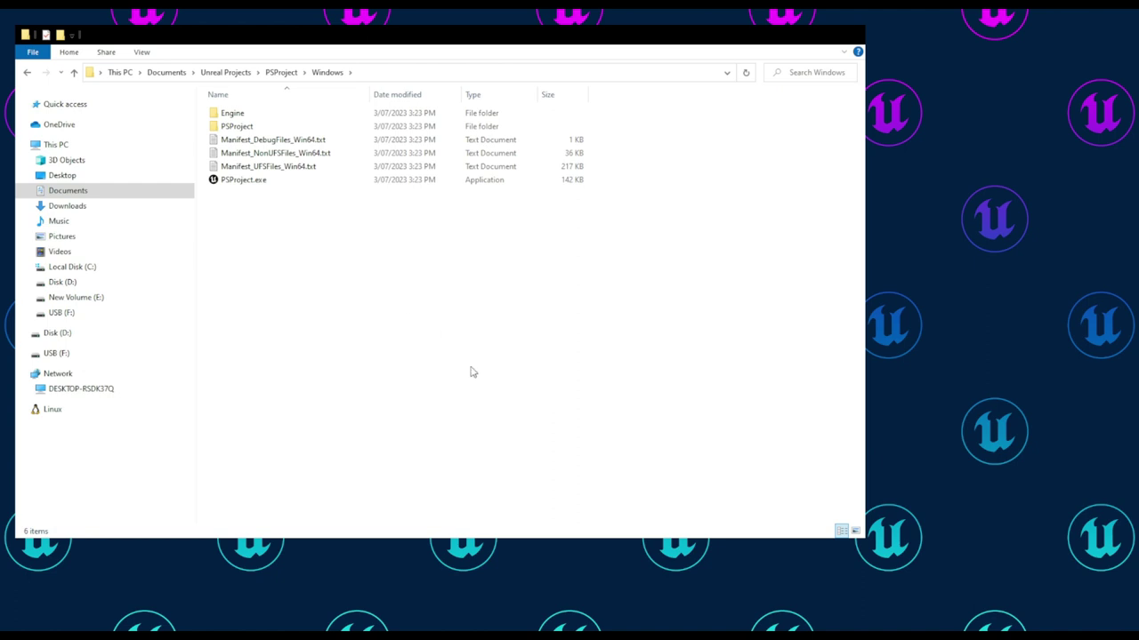
{"action": "double_click", "coordinate": [289, 129]}
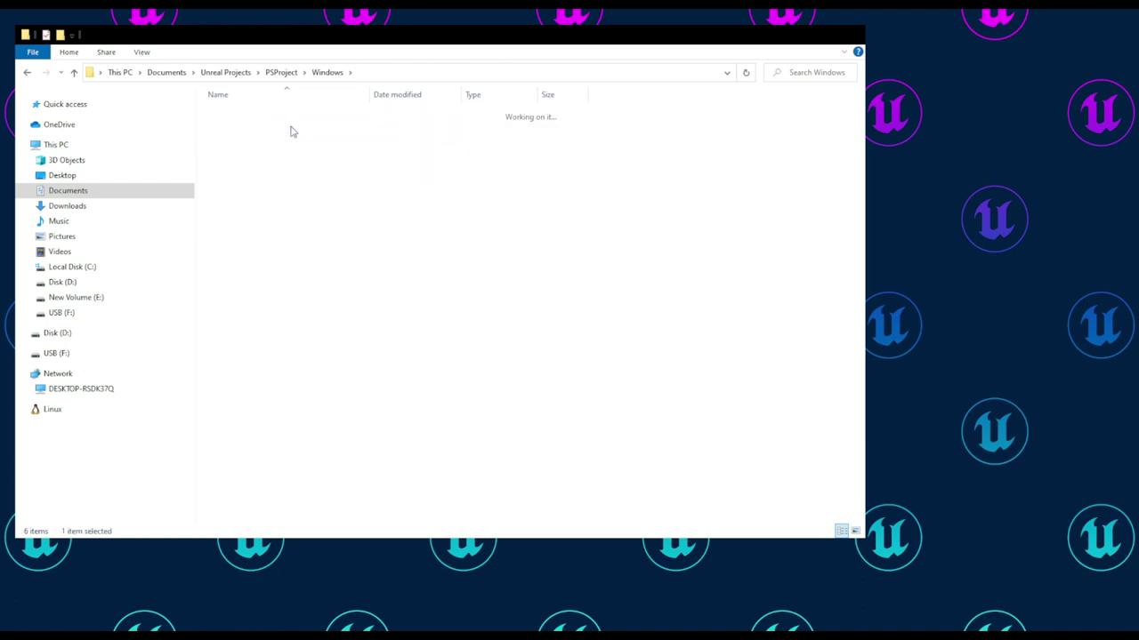
{"action": "double_click", "coordinate": [277, 142]}
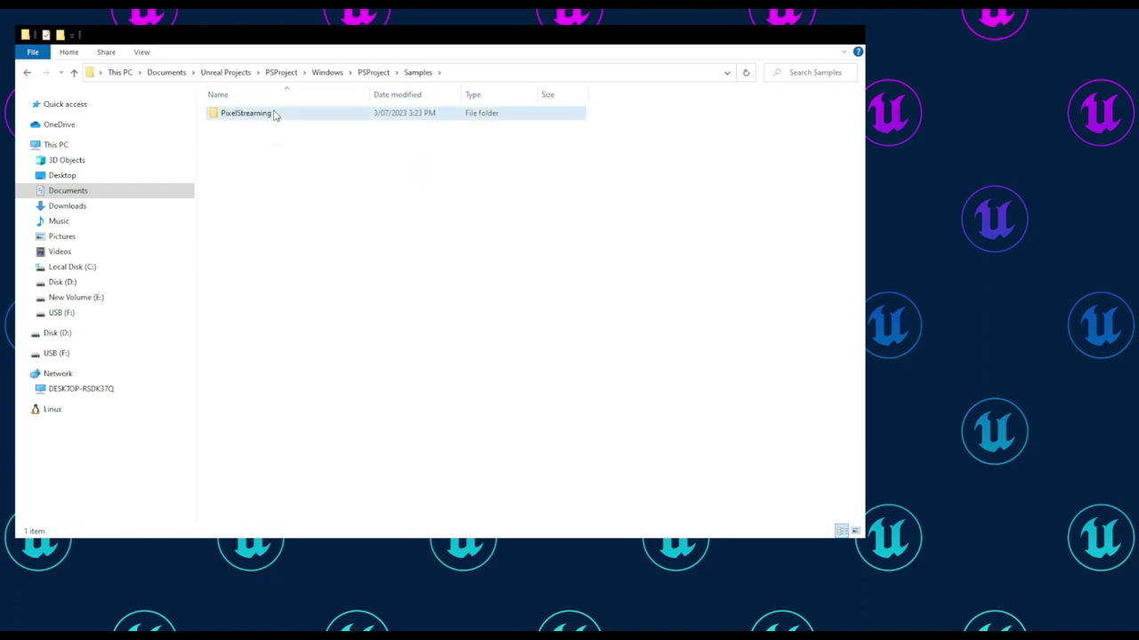
{"action": "double_click", "coordinate": [274, 114]}
{"action": "left_click", "coordinate": [274, 114]}
{"action": "double_click", "coordinate": [274, 114]}
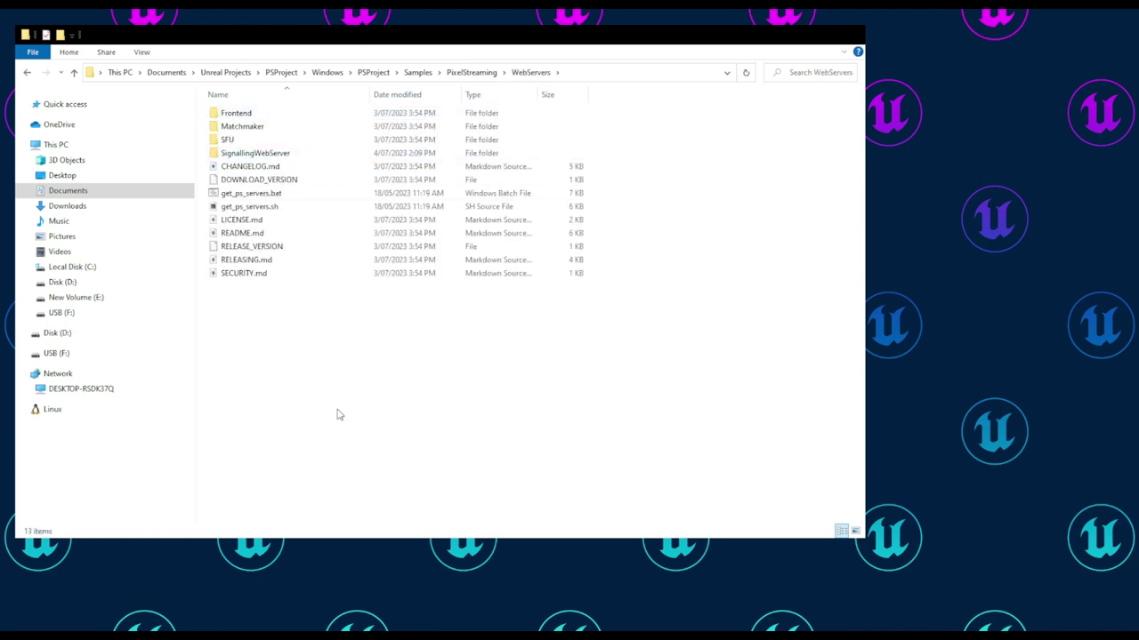
Start the signalling server by running run_local.bat from the SignallingWebServer\platform_scripts\cmd folder.
{"action": "double_click", "coordinate": [322, 156]}
{"action": "left_click", "coordinate": [266, 153]}
{"action": "double_click", "coordinate": [266, 153]}
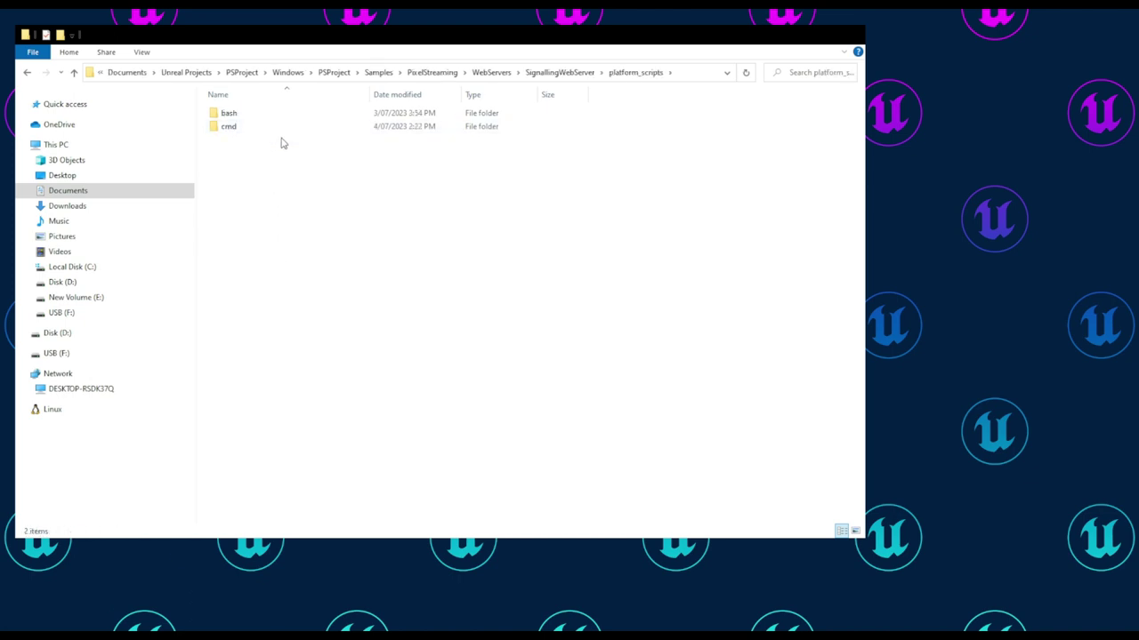
{"action": "double_click", "coordinate": [282, 134]}
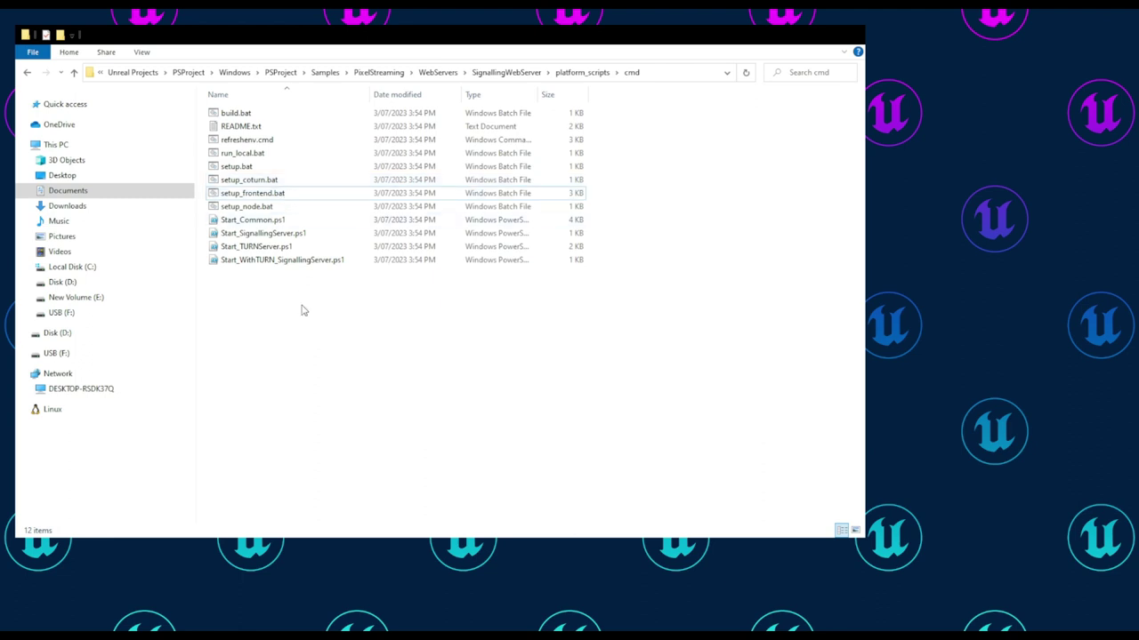
{"action": "double_click", "coordinate": [276, 159]}
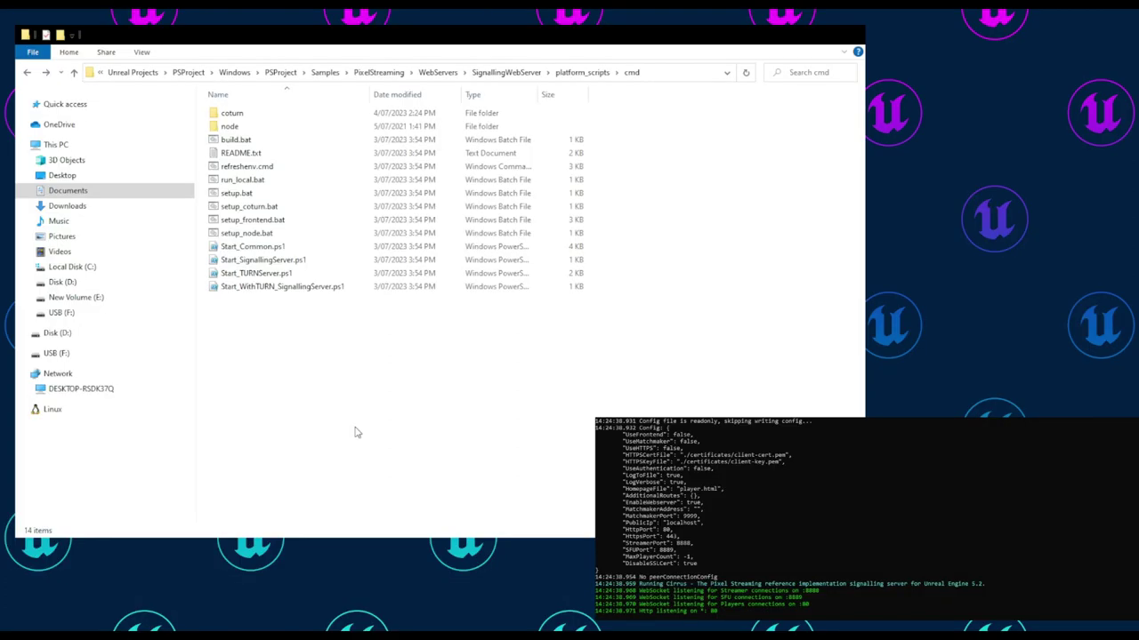
Return to the packaged project's Windows folder and create a shortcut to PSProject.exe there.
{"action": "left_click", "coordinate": [234, 73]}
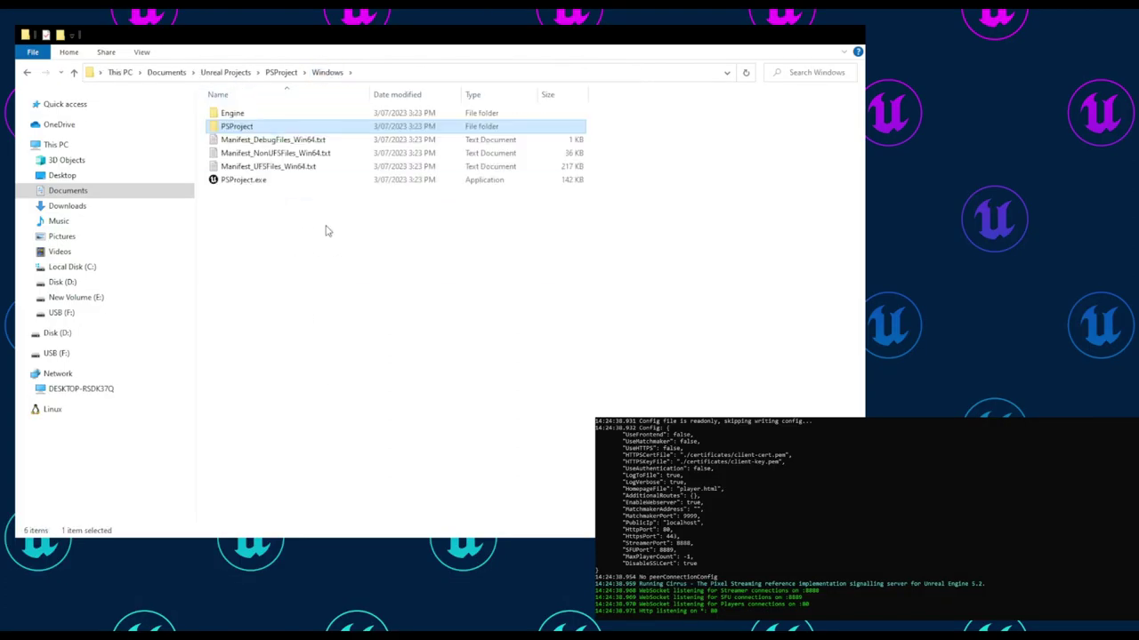
{"action": "left_click", "coordinate": [340, 274]}
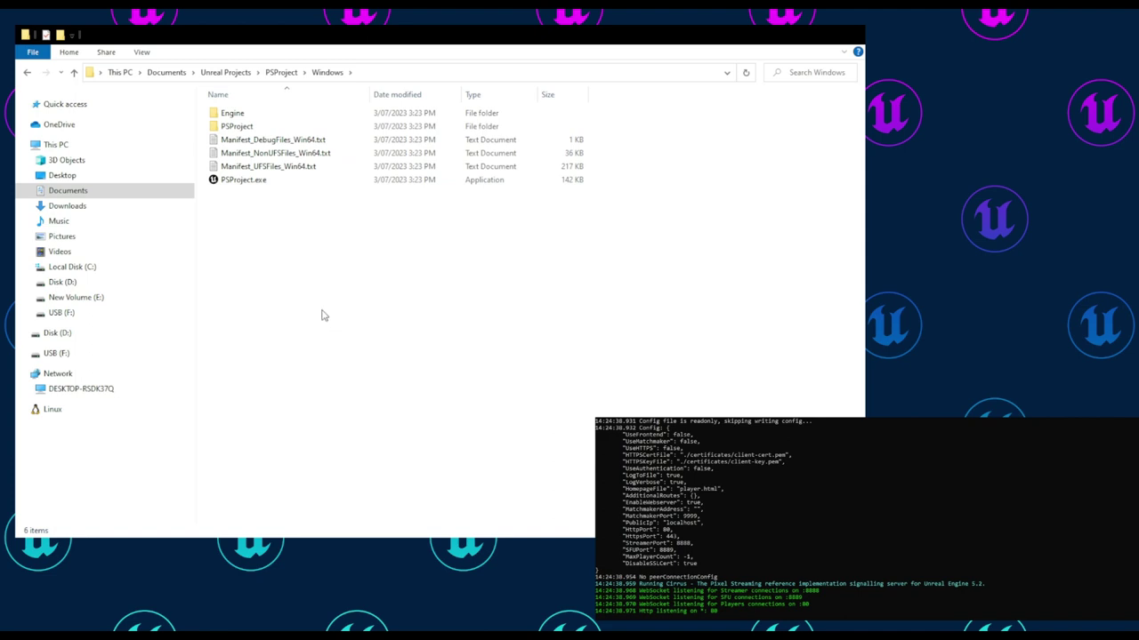
{"action": "left_click", "coordinate": [258, 183]}
{"action": "left_click_drag", "start_coordinate": [256, 186], "coordinate": [271, 209]}
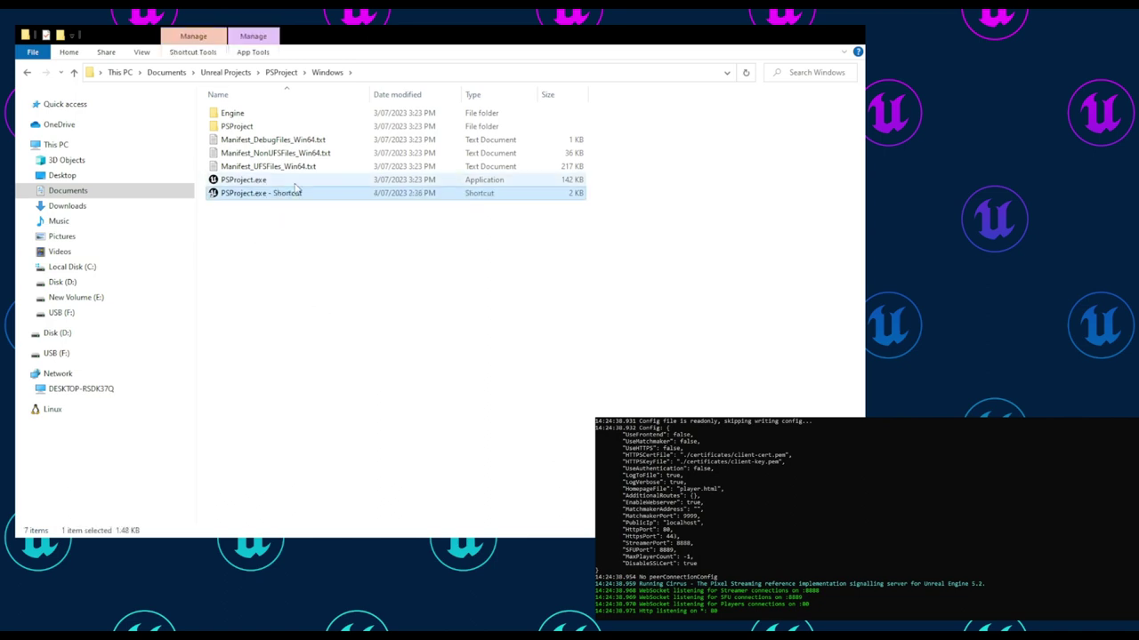
{"action": "left_click", "coordinate": [267, 227]}
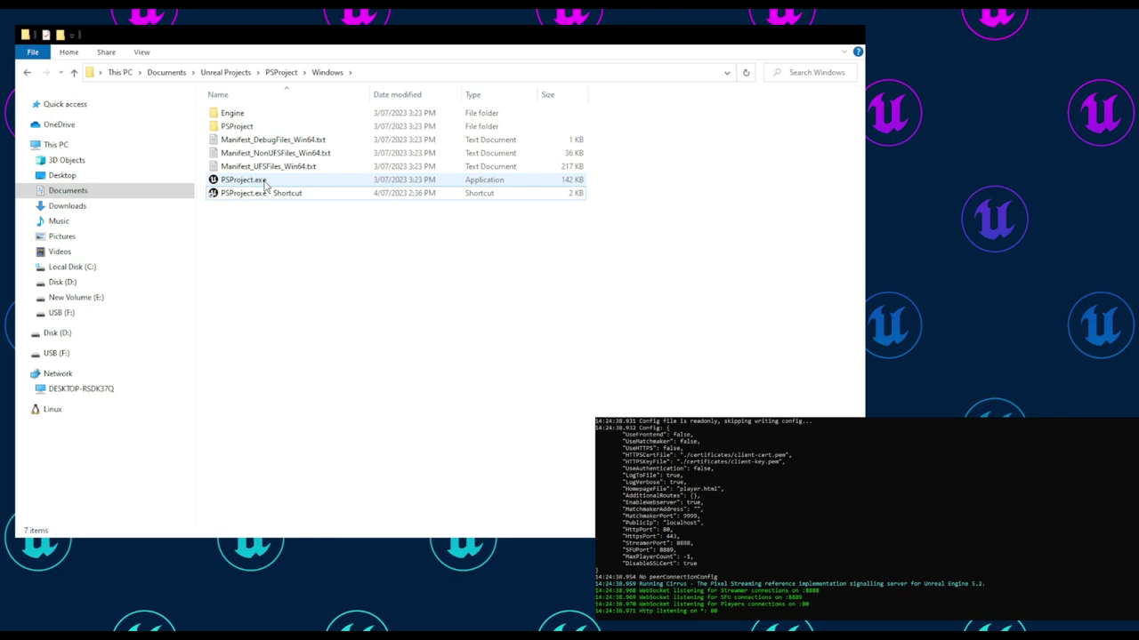
{"action": "left_click", "coordinate": [266, 197]}
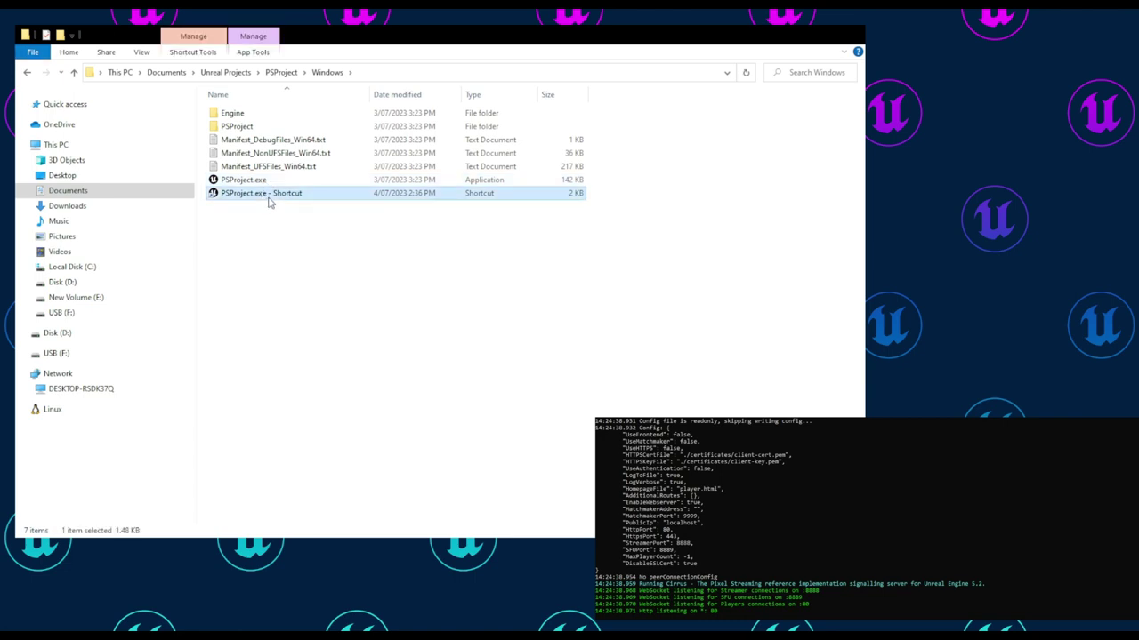
{"action": "left_click", "coordinate": [274, 232]}
In the shortcut's properties, append -PixelStreamingURL=ws://127.0.0.1:8888 to the target after PSProject.exe.
{"action": "left_click", "coordinate": [265, 195]}
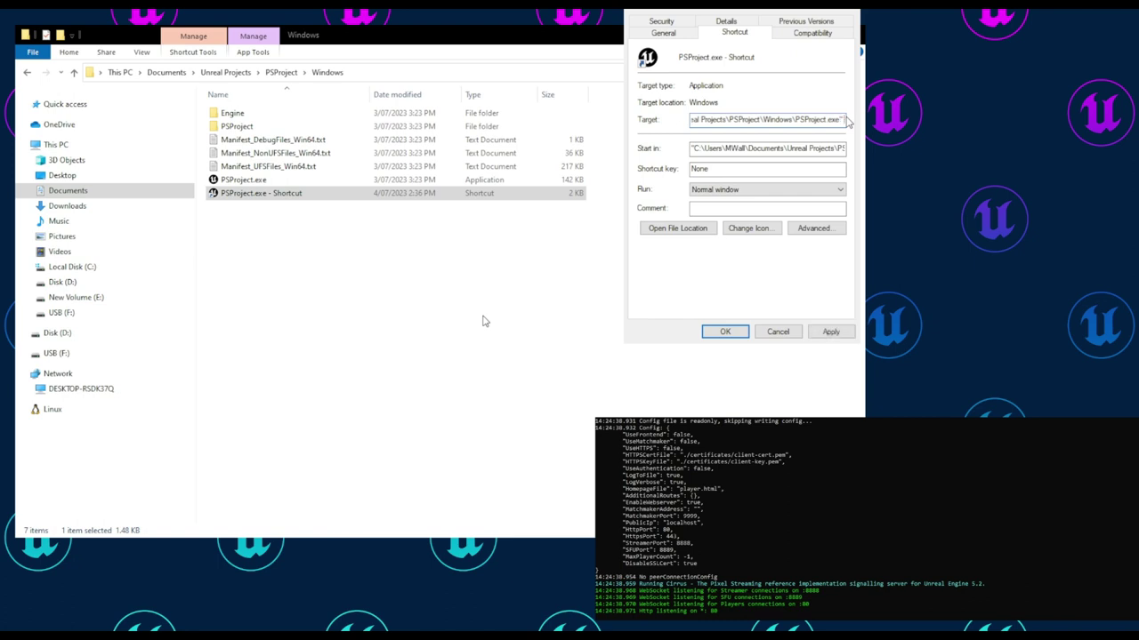
{"action": "type", "text": "-Pix"}
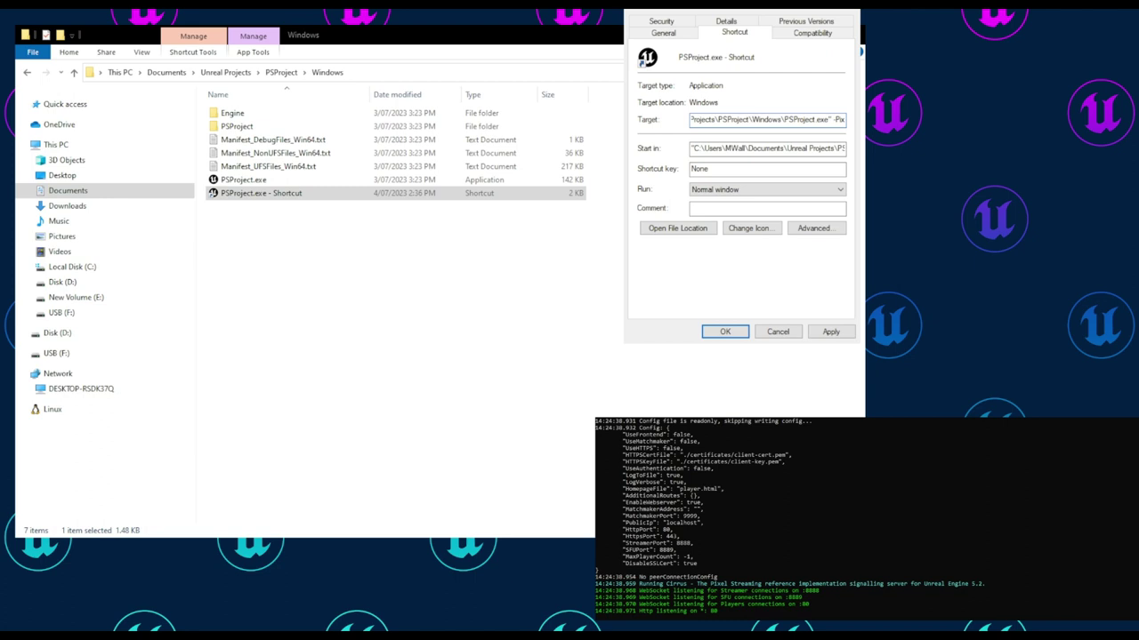
{"action": "type", "text": "elStreamingURL=ws://"}
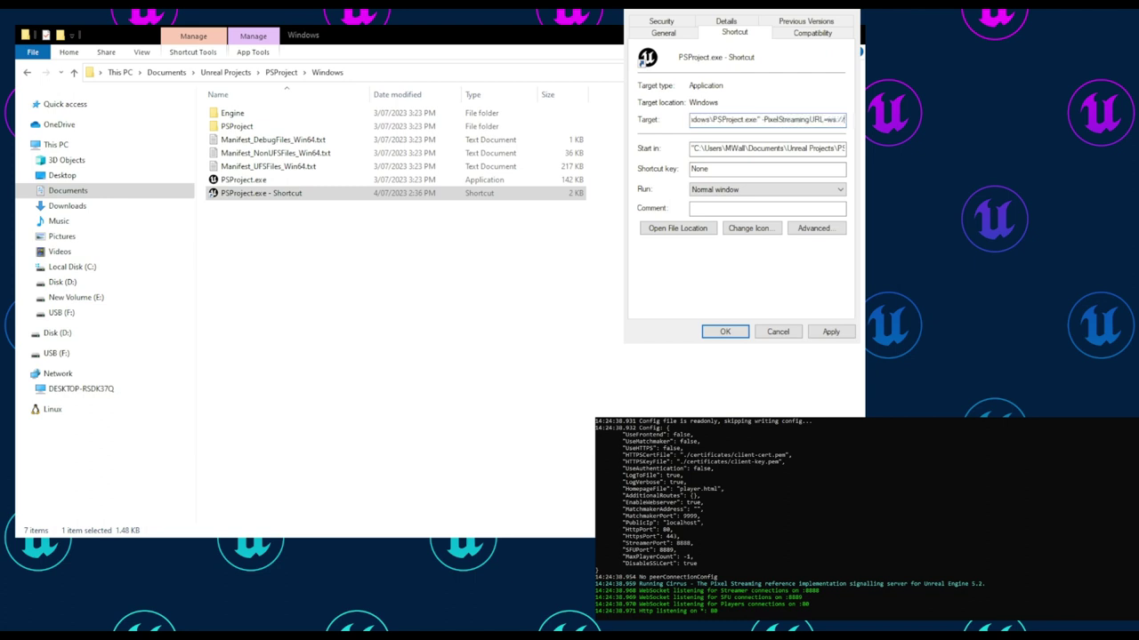
{"action": "type", "text": "127.0.0.1"}
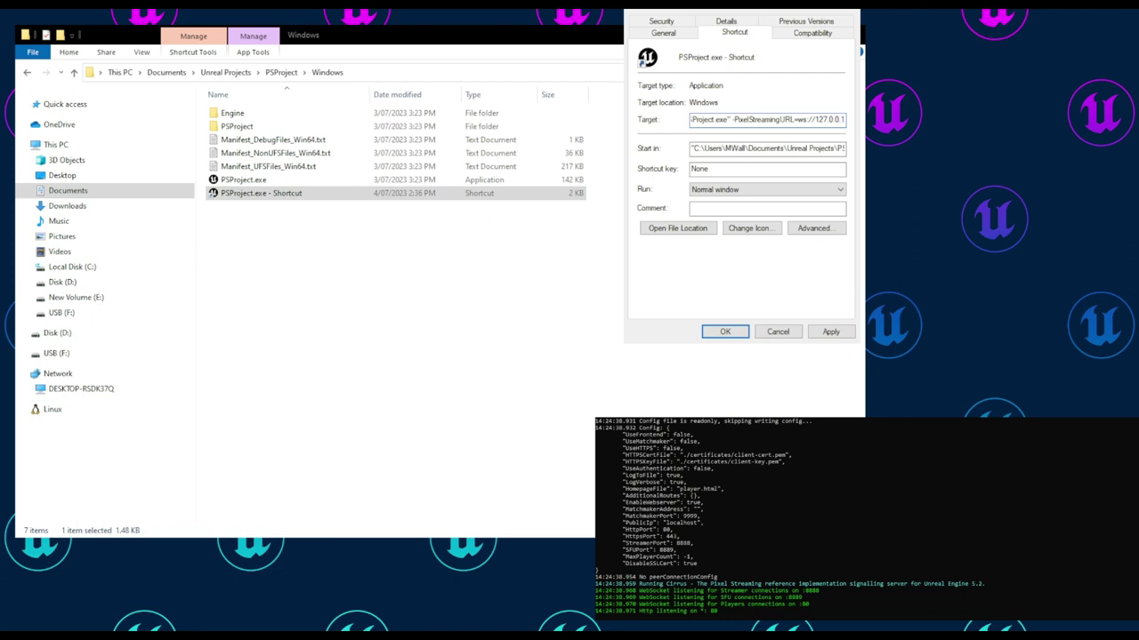
{"action": "type", "text": ":8888"}
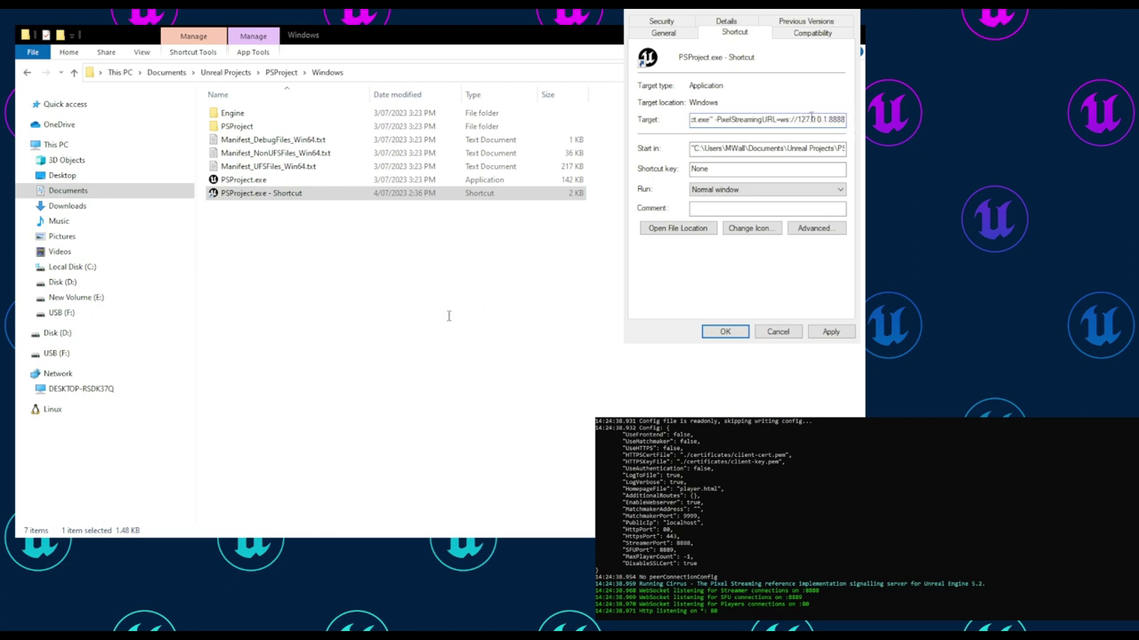
Add the -AllowPixelStreamingCommands and -RenderOffscreen arguments to the shortcut's target and apply the changes.
{"action": "type", "text": " -AllowP"}
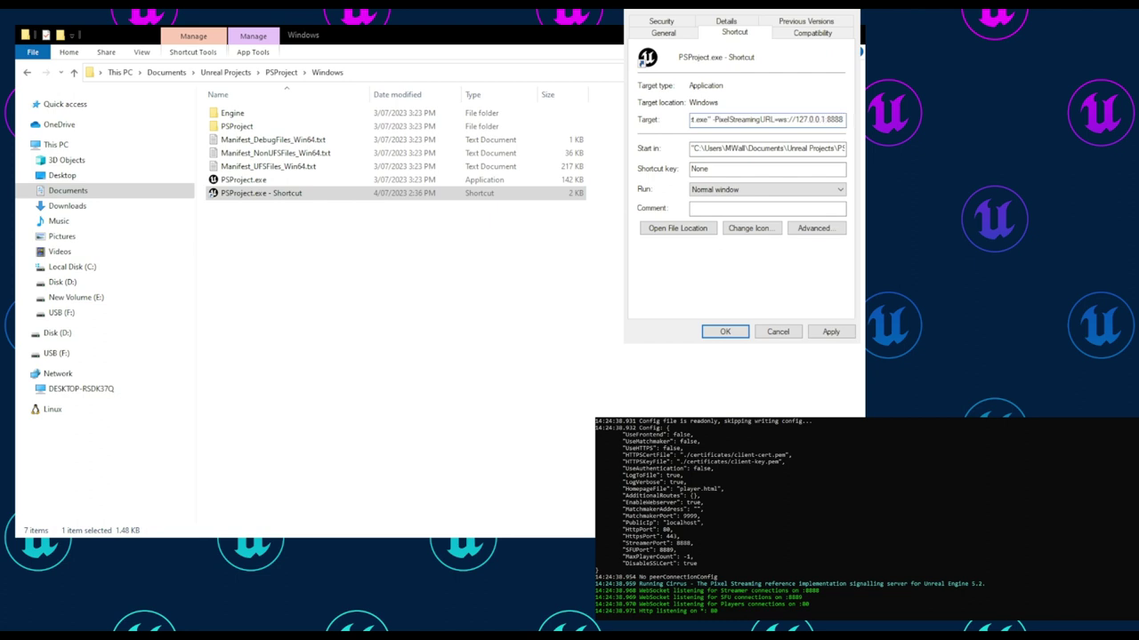
{"action": "type", "text": "ixel"}
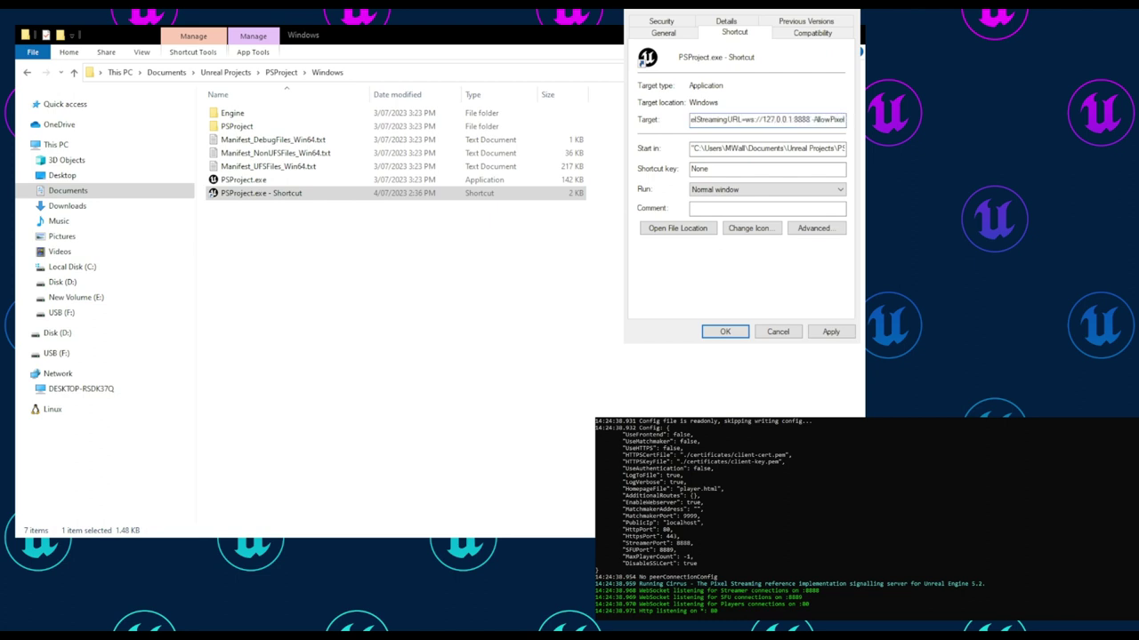
{"action": "type", "text": "StreamingCommands"}
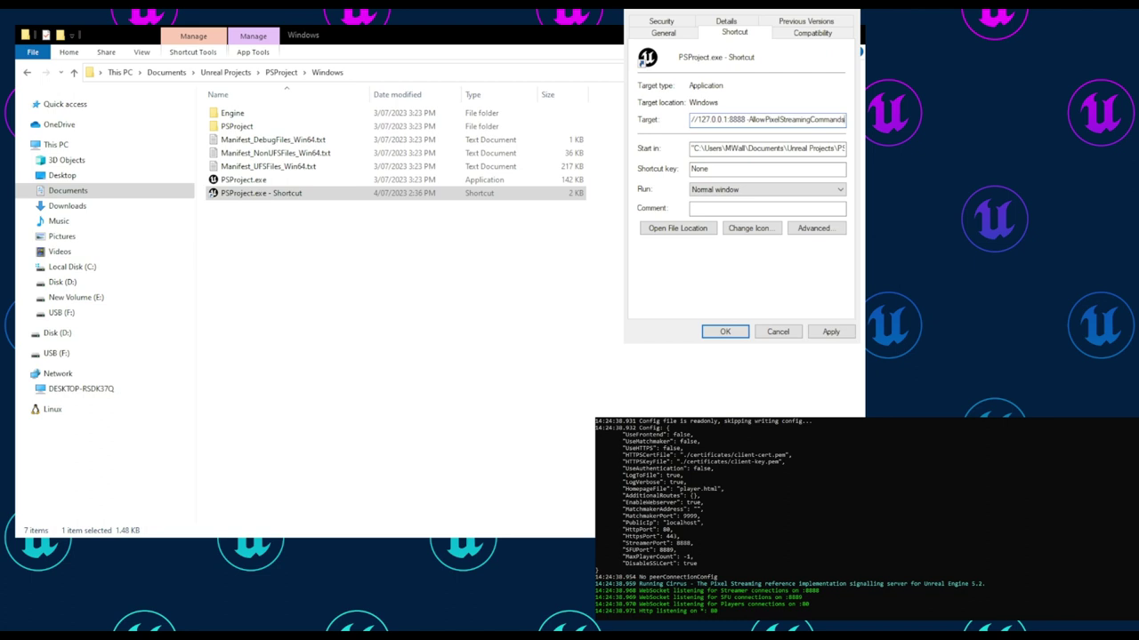
{"action": "type", "text": " -RenderOffscreen"}
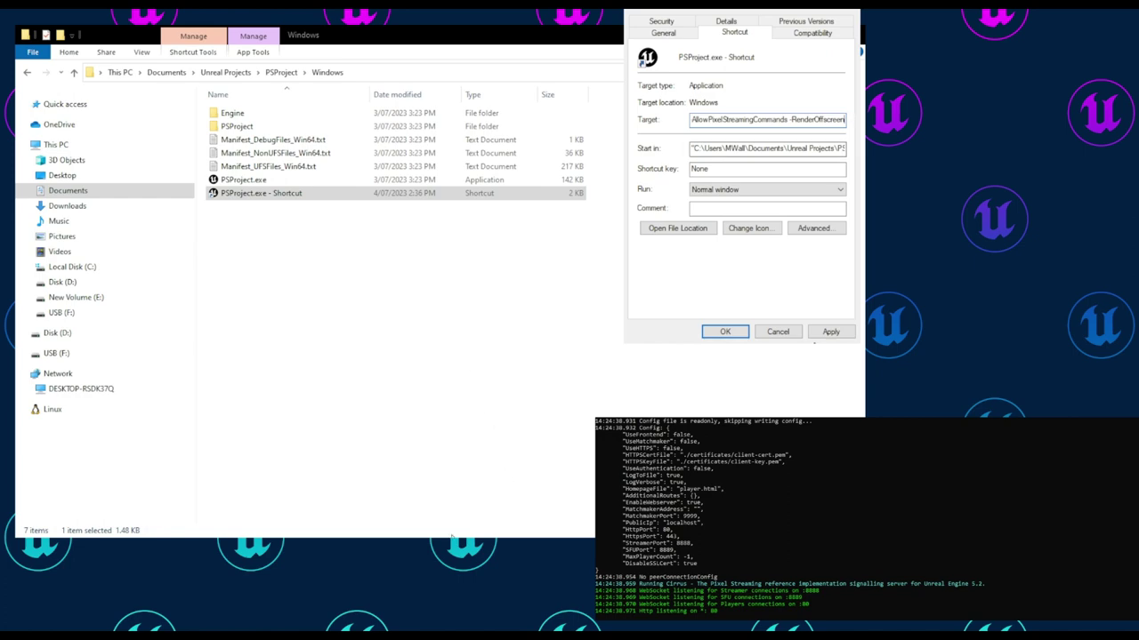
{"action": "left_click", "coordinate": [819, 333]}
{"action": "key", "text": "Return"}
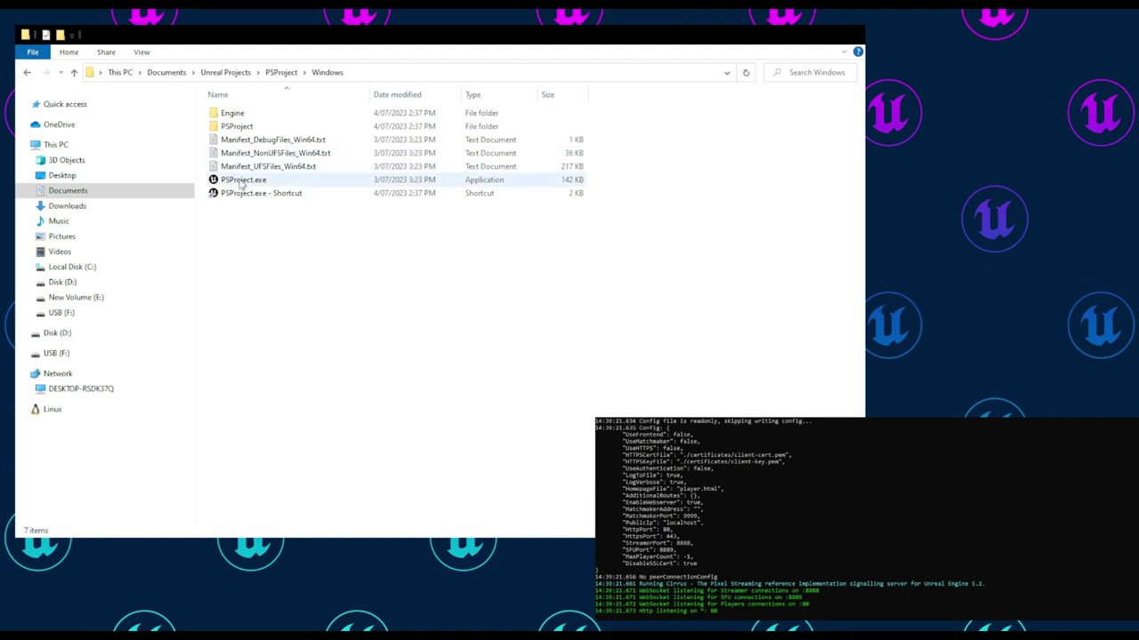
Launch the project through its PSProject.exe shortcut and switch to the Chrome window, ready to enter an address.
{"action": "double_click", "coordinate": [258, 193]}
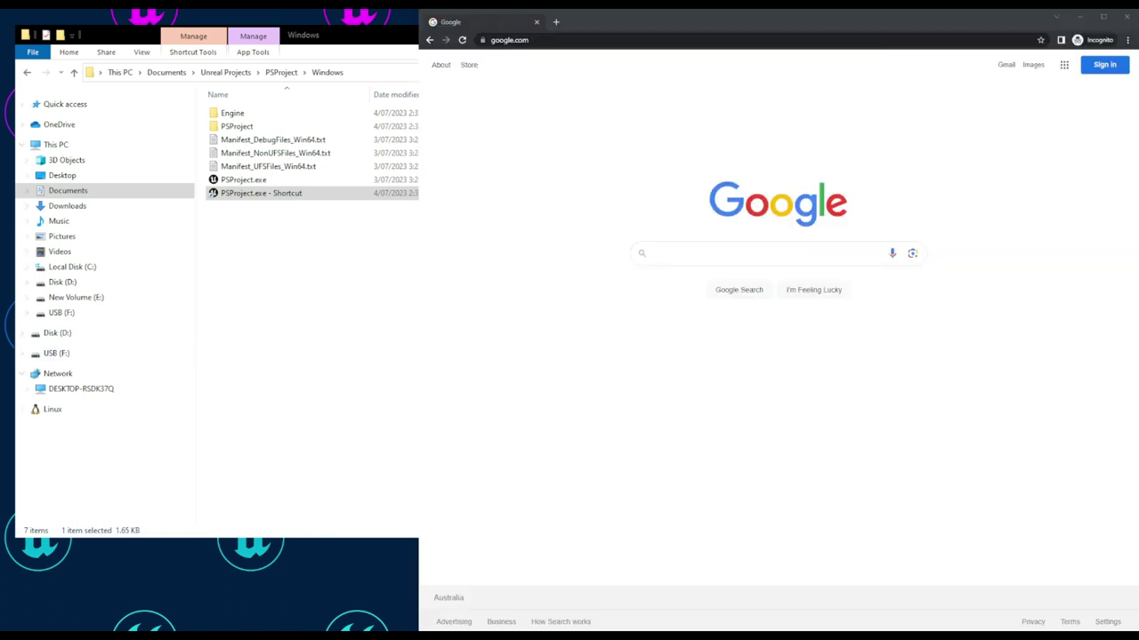
{"action": "left_click", "coordinate": [893, 27]}
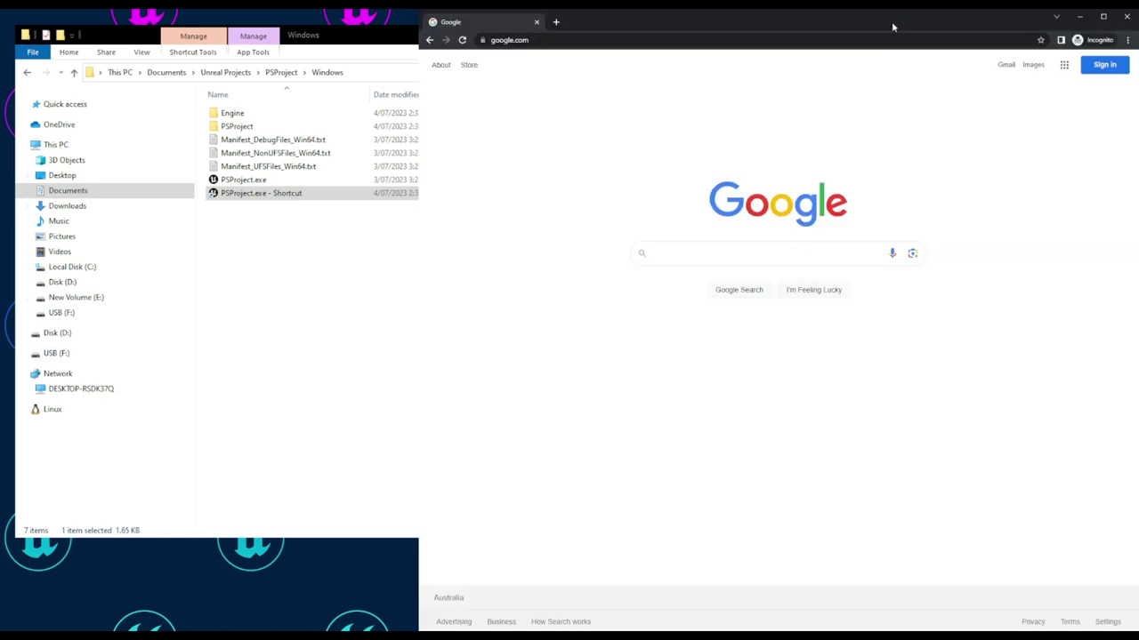
{"action": "left_click", "coordinate": [846, 44]}
{"action": "type", "text": "127.0.0.1"}
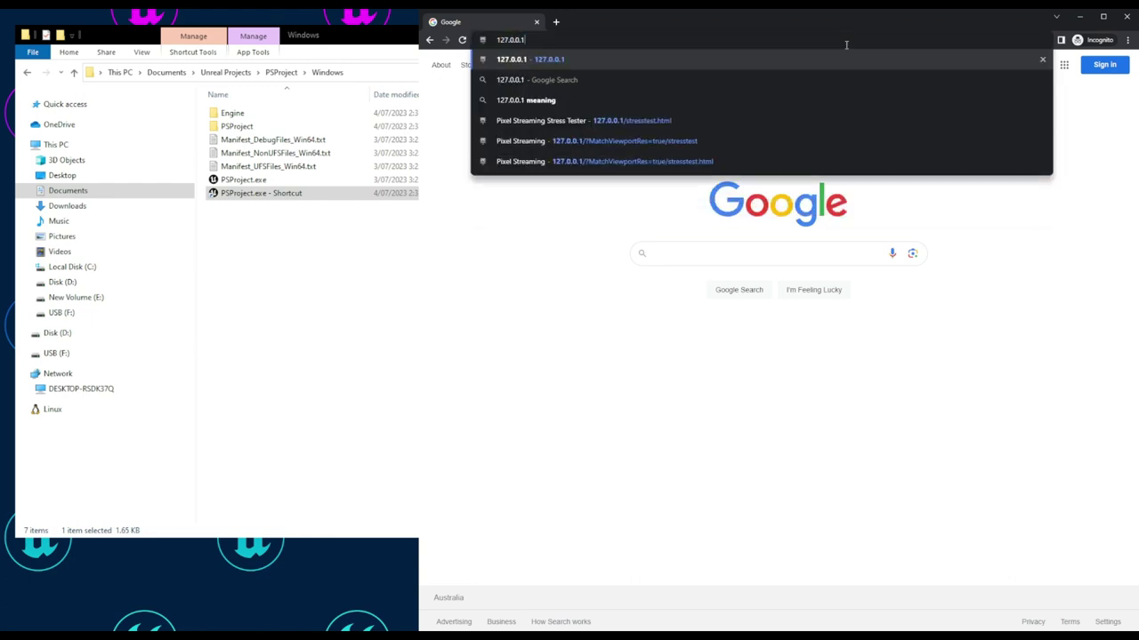
{"action": "key", "text": "BackSpace"}
{"action": "key", "text": "BackSpace"}
{"action": "key", "text": "BackSpace"}
{"action": "key", "text": "BackSpace"}
{"action": "key", "text": "BackSpace"}
{"action": "key", "text": "BackSpace"}
{"action": "key", "text": "BackSpace"}
{"action": "key", "text": "BackSpace"}
{"action": "key", "text": "BackSpace"}
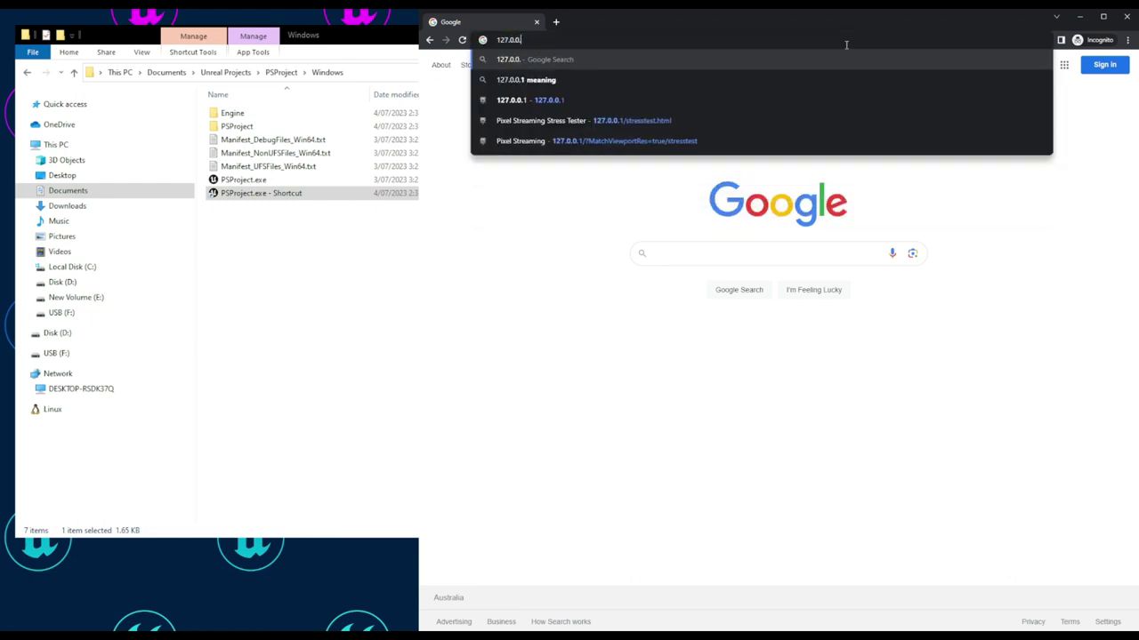
Load the Pixel Streaming page at localhost in the browser.
{"action": "type", "text": "localhost"}
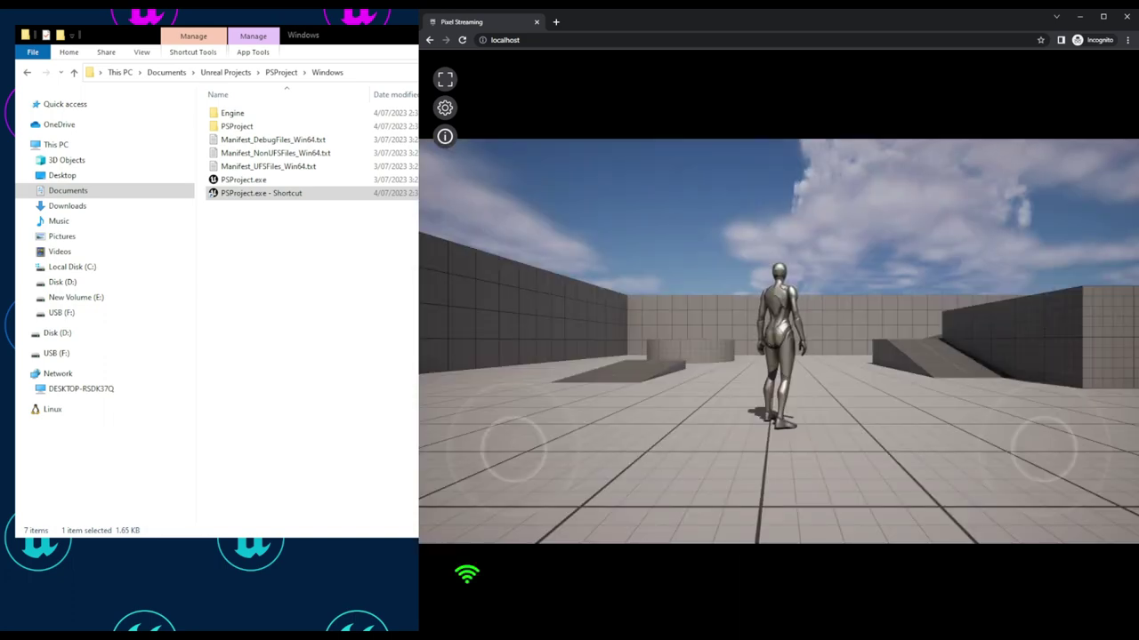
Test the stream's input by running the character through the level, up the ramp and jumping across the blocks.
{"action": "key", "text": "a"}
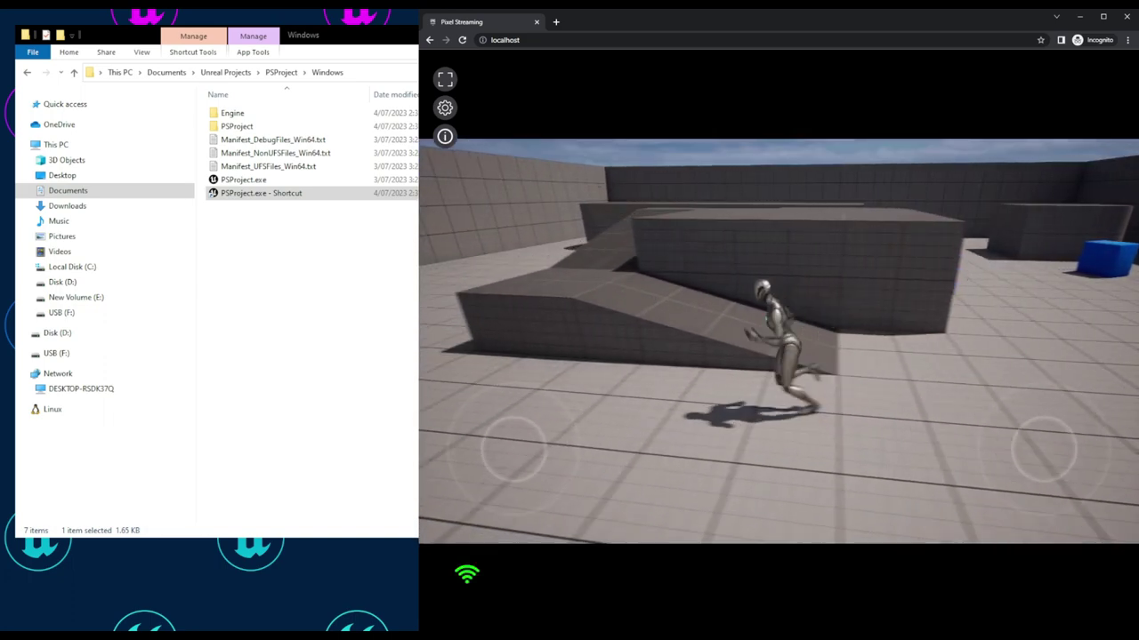
{"action": "key", "text": "w"}
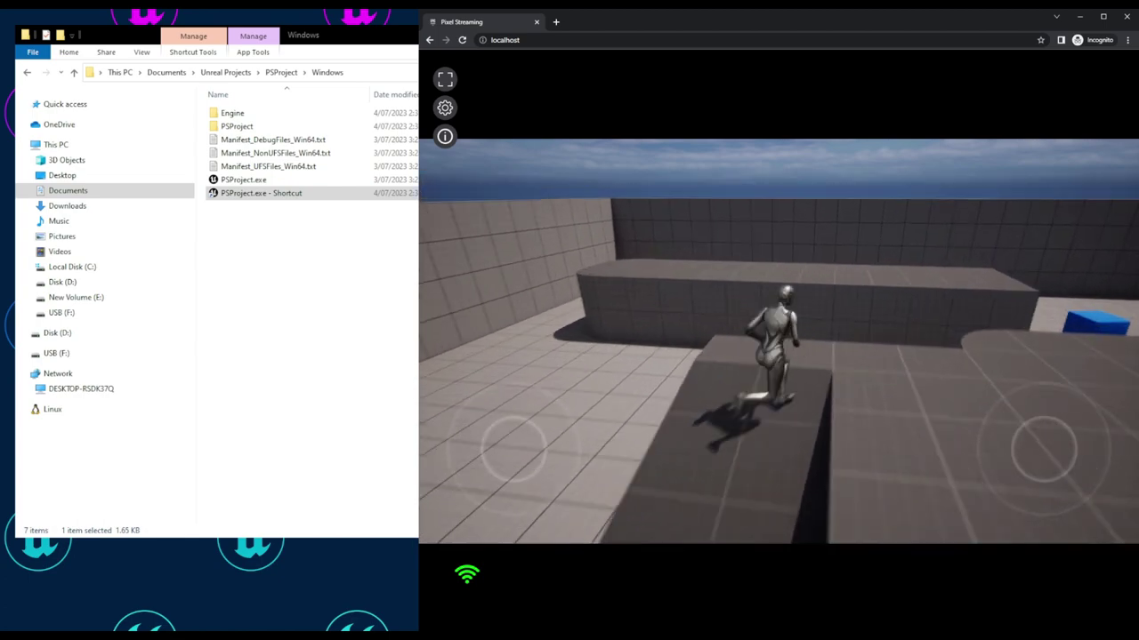
{"action": "key", "text": "space"}
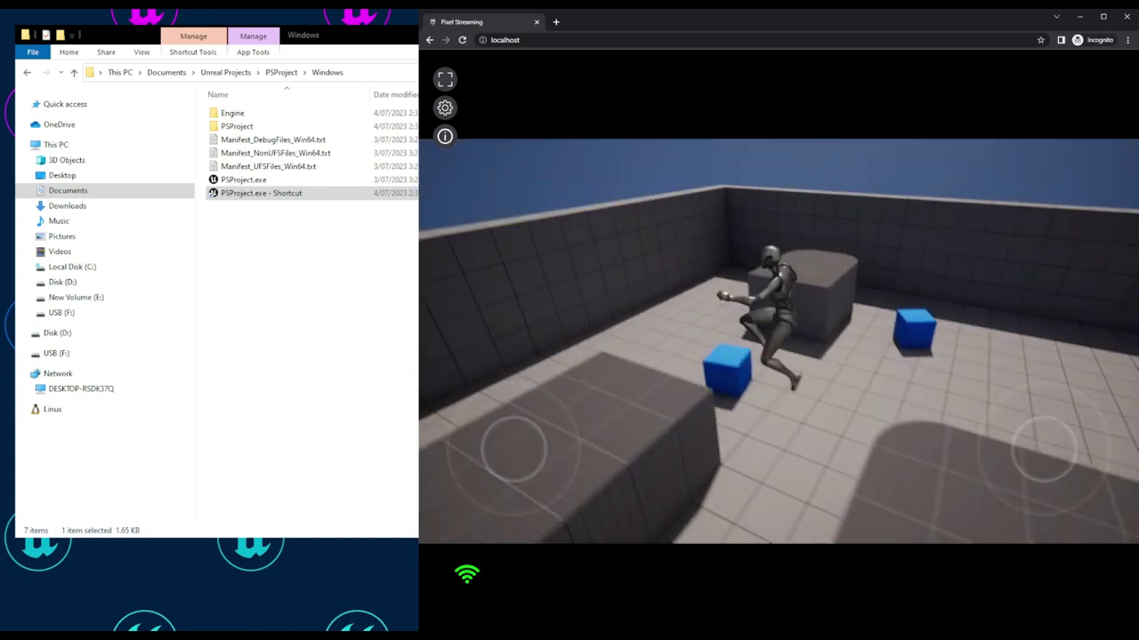
{"action": "key", "text": "w"}
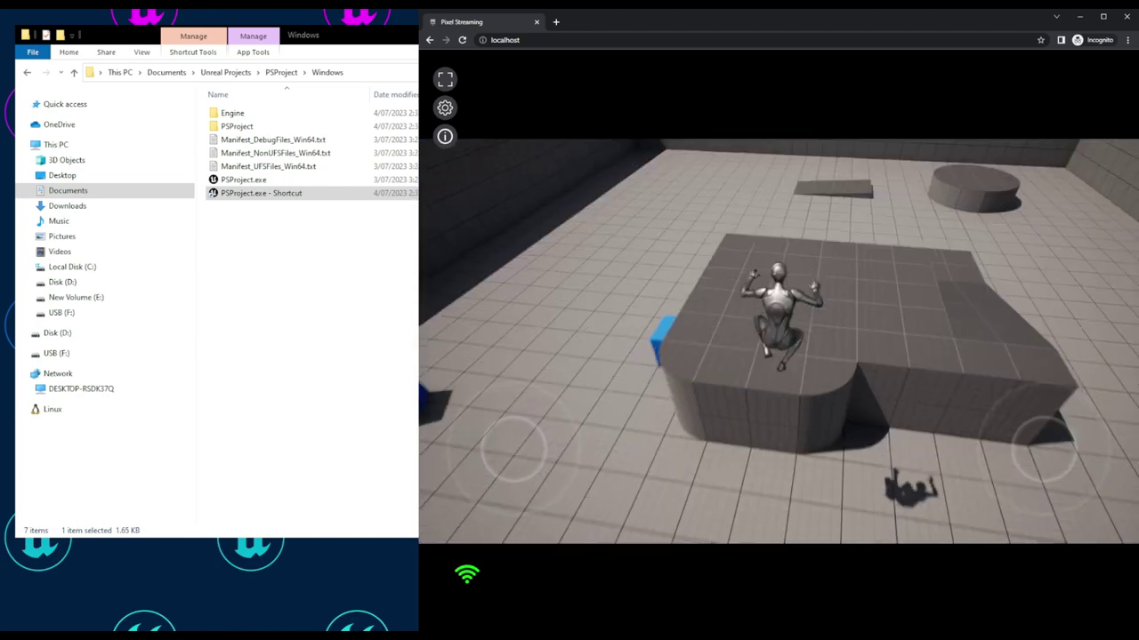
{"action": "key", "text": "w"}
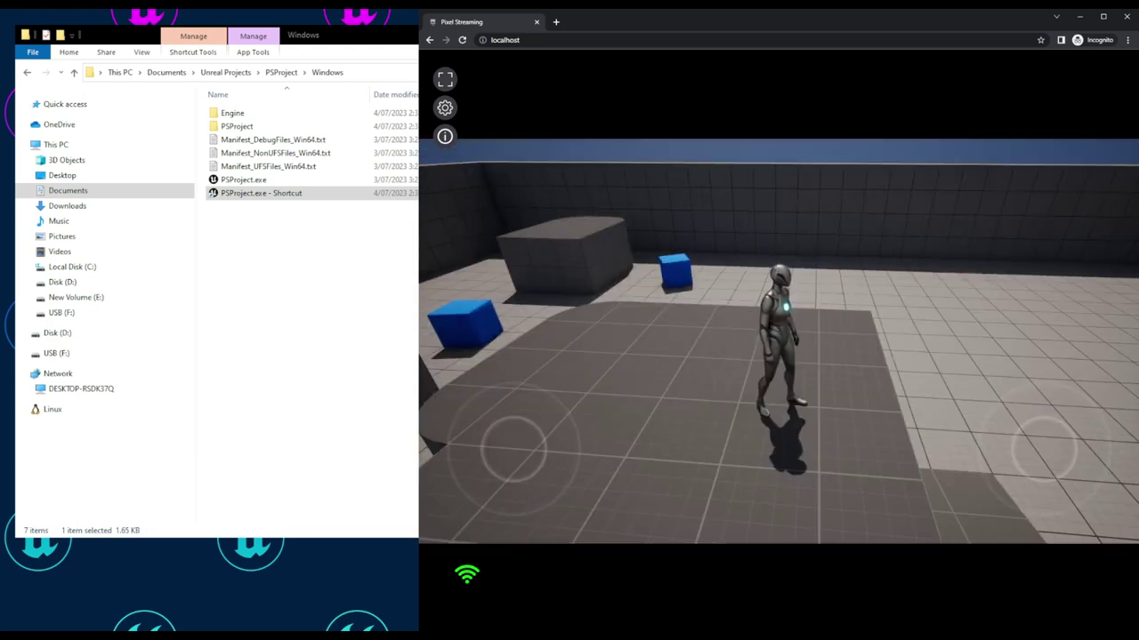